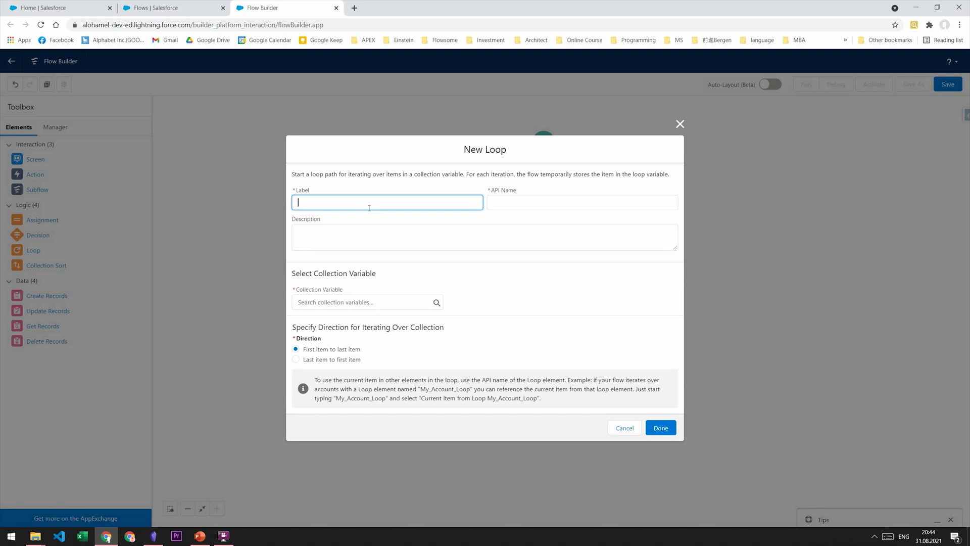
# - Label the new loop element 'Loop', with its API Name also reading Loop
pyautogui.write('Loop')
pyautogui.click(363, 238)
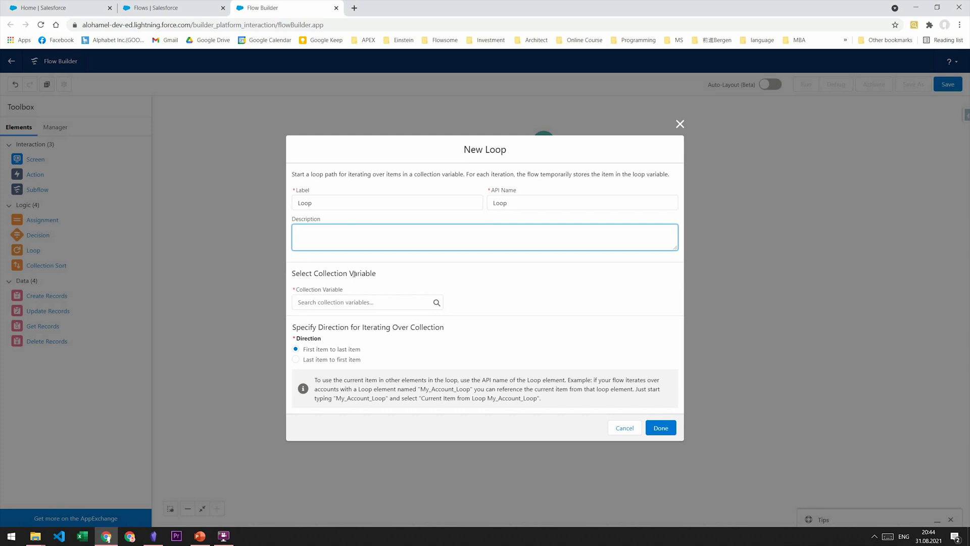
# - Set the loop to iterate over ManyAccounts, first item to last, and place it below Start
pyautogui.click(353, 302)
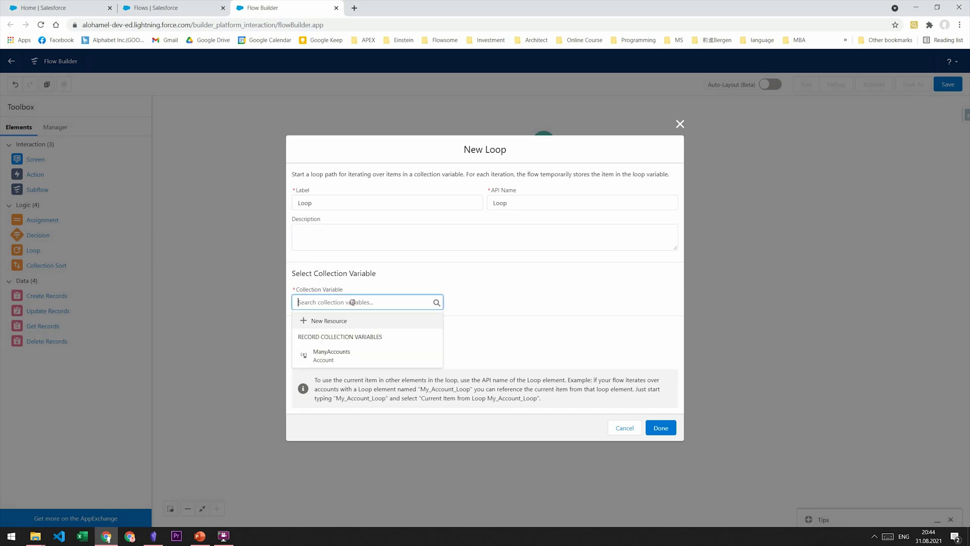
pyautogui.click(355, 357)
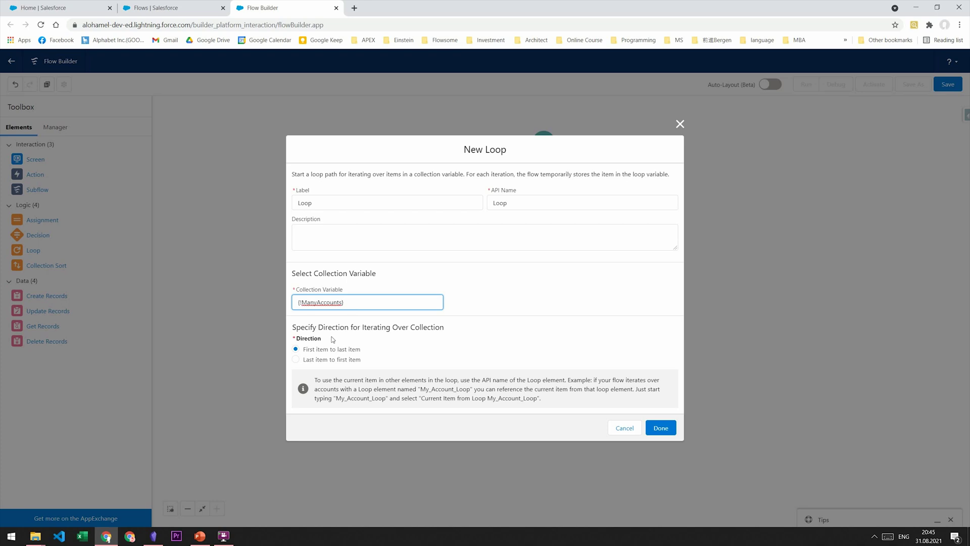
pyautogui.click(663, 429)
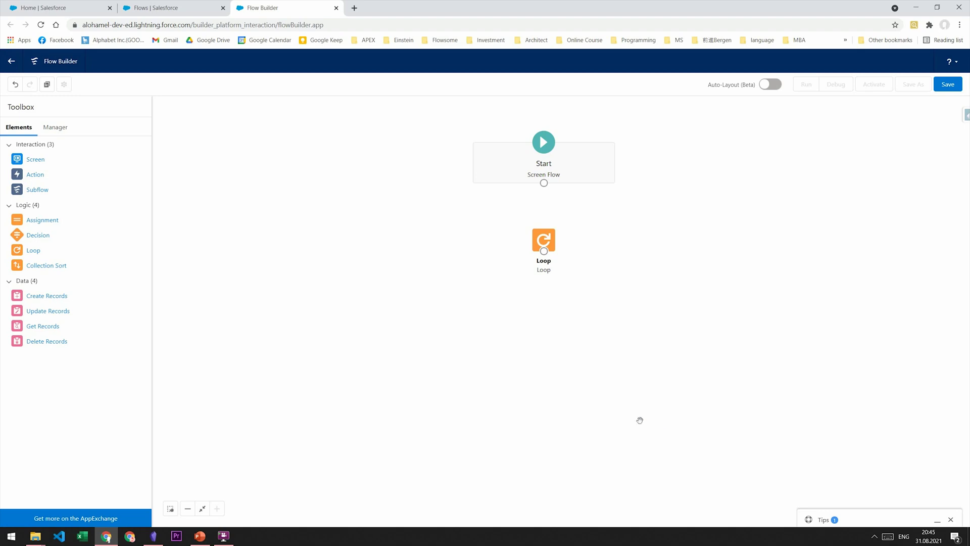
# - Add an Email action below the Loop and Update All records beside it, linking Start to Loop
pyautogui.moveTo(36, 172); pyautogui.dragTo(537, 306)
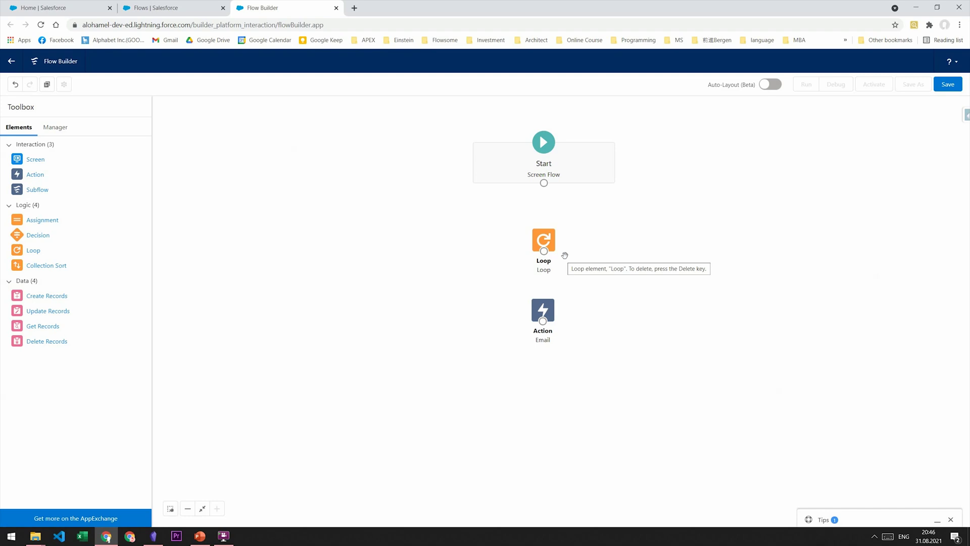
pyautogui.moveTo(46, 311)
pyautogui.mouseDown()
pyautogui.moveTo(449, 395)
pyautogui.moveTo(459, 241)
pyautogui.mouseUp()
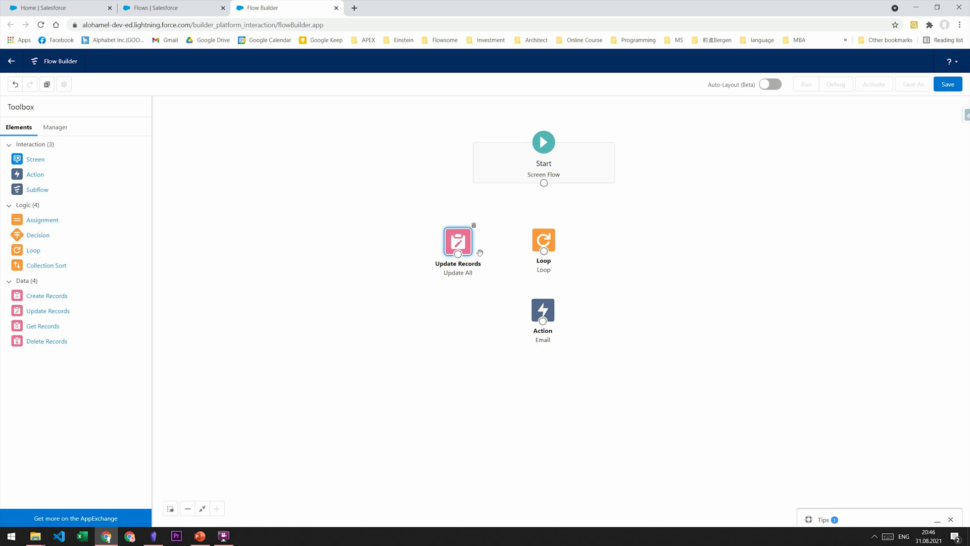
pyautogui.moveTo(543, 183); pyautogui.dragTo(546, 314)
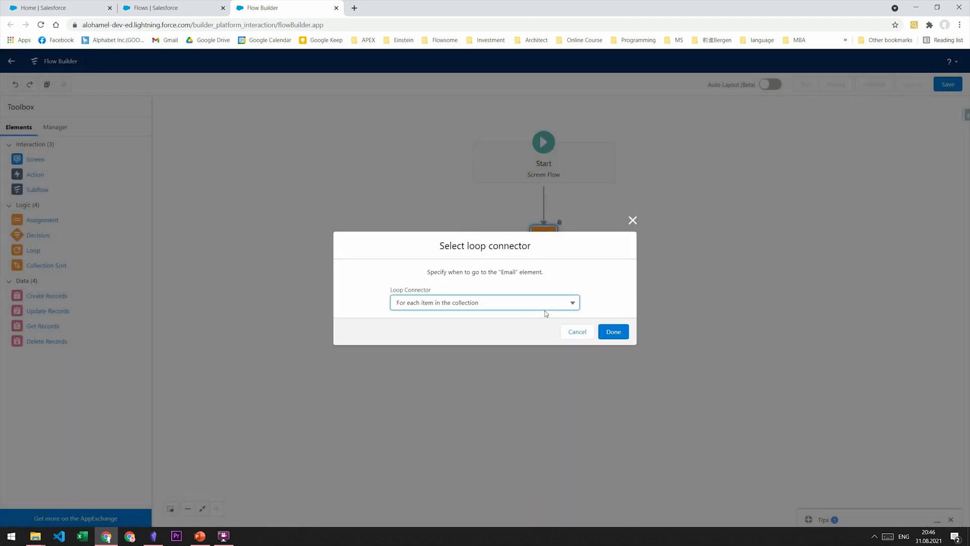
# - Connect Loop to the Email action for each item in the collection
pyautogui.click(538, 304)
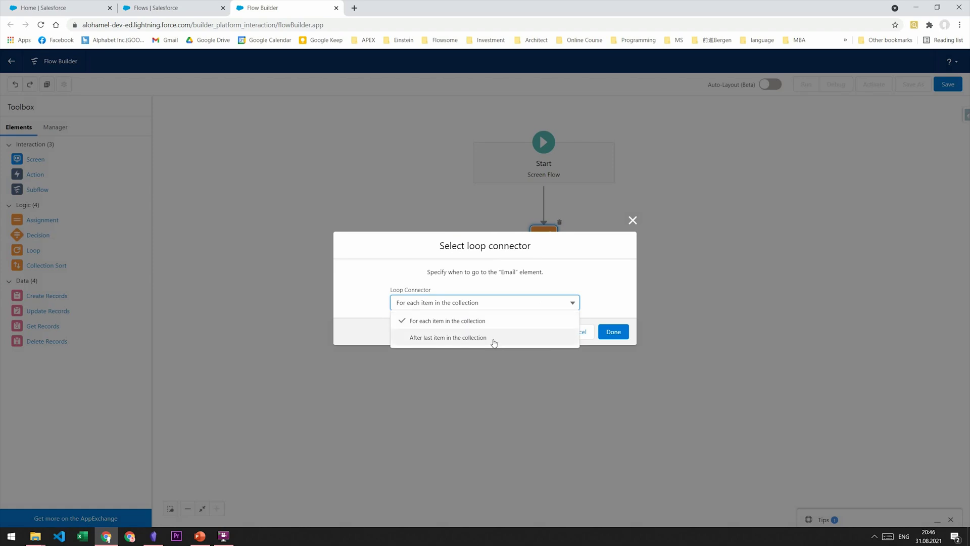
pyautogui.click(484, 321)
pyautogui.click(614, 332)
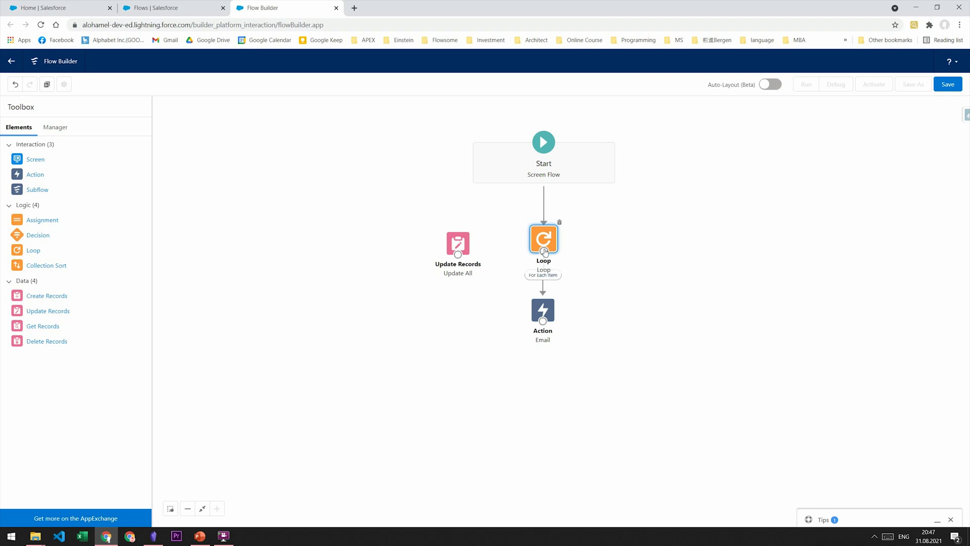
# - Route Loop's After Last Item path to Update All and connect Email back into Loop
pyautogui.moveTo(543, 250); pyautogui.dragTo(460, 245)
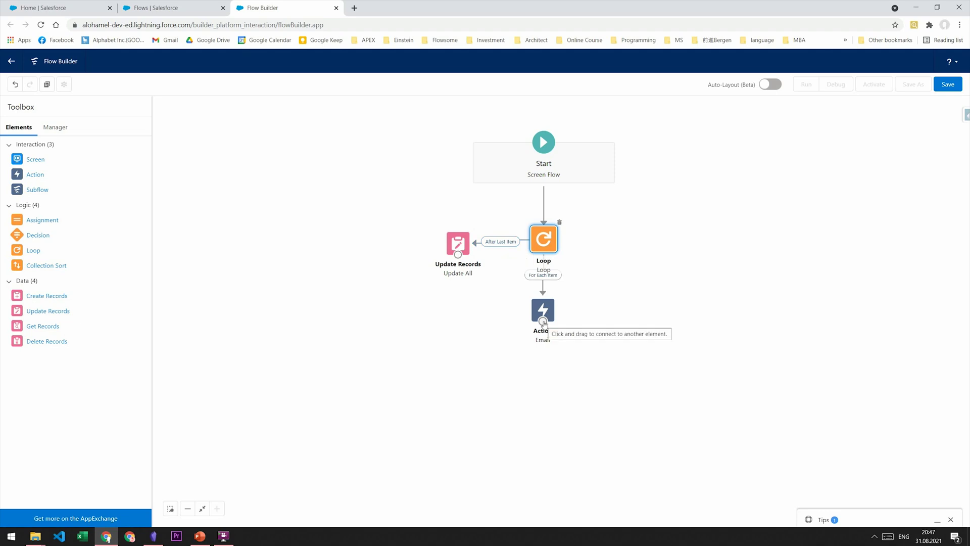
pyautogui.moveTo(543, 322); pyautogui.dragTo(561, 257)
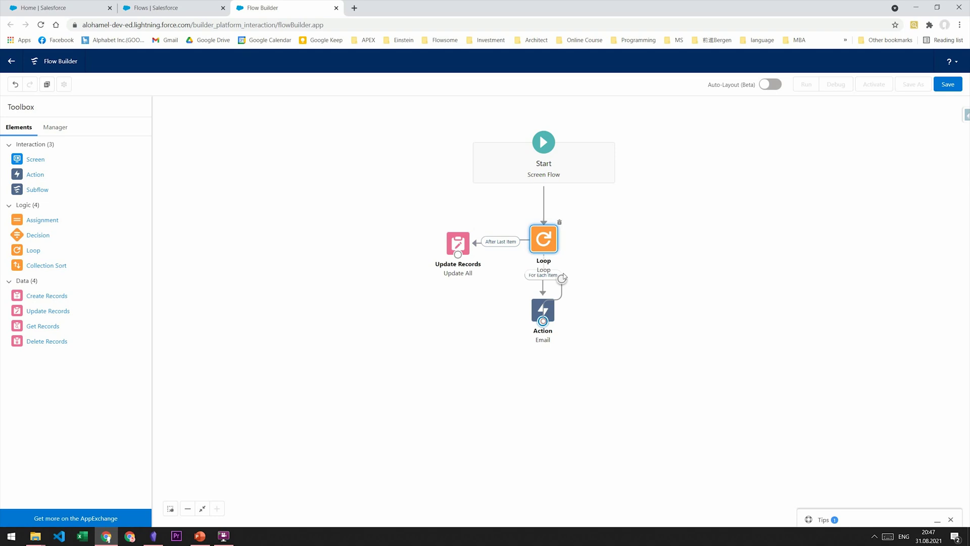